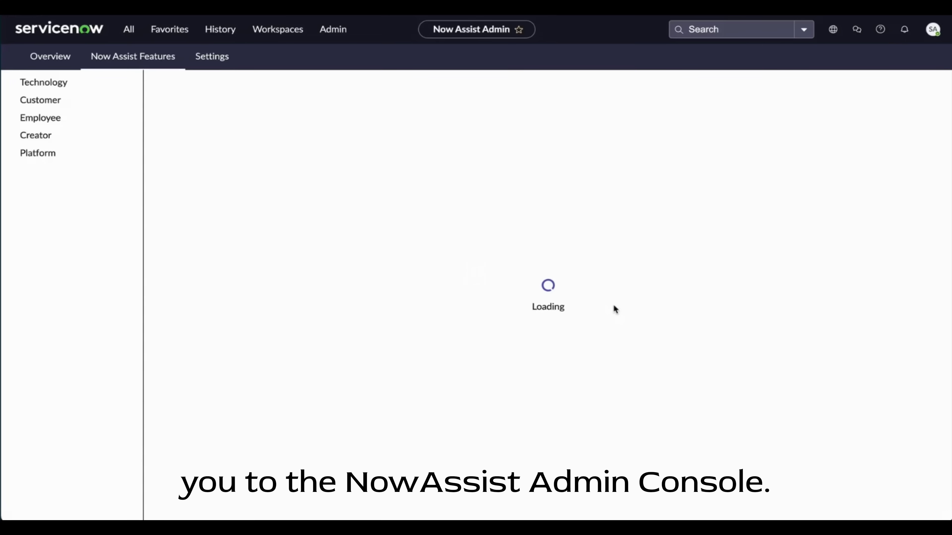
Step: Turn on the Now Assist Q&A Genius Results and Now Assist Multi-Turn Catalog Ordering skills for Virtual Agent
scroll(613, 305, down, 3)
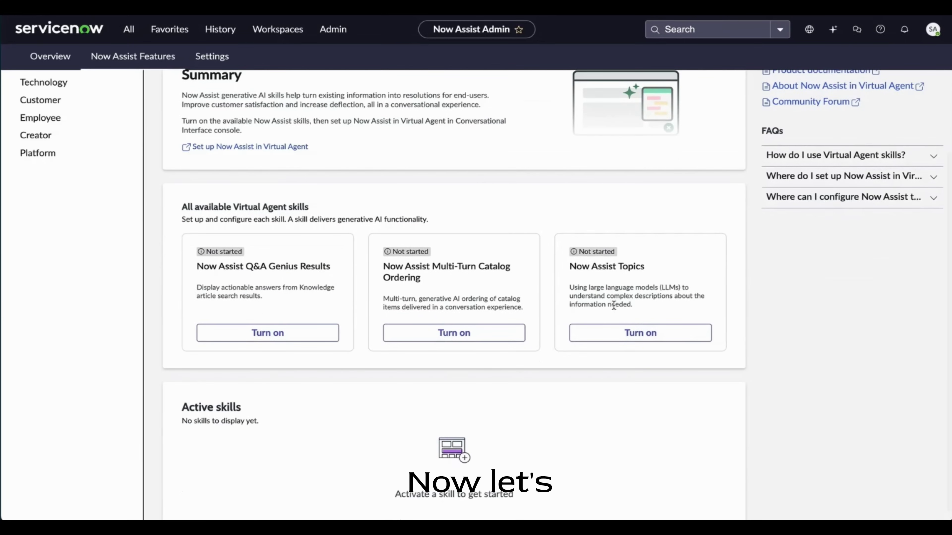
click(304, 331)
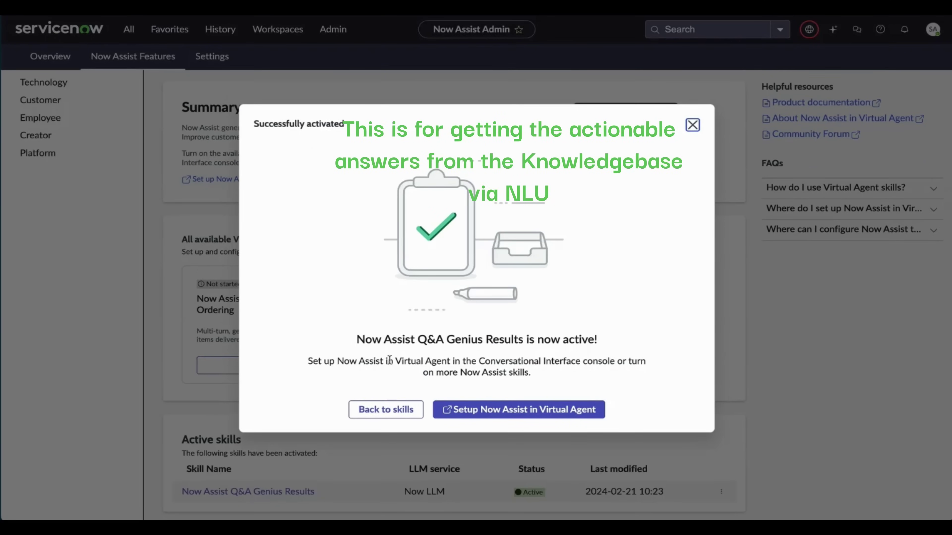
click(401, 410)
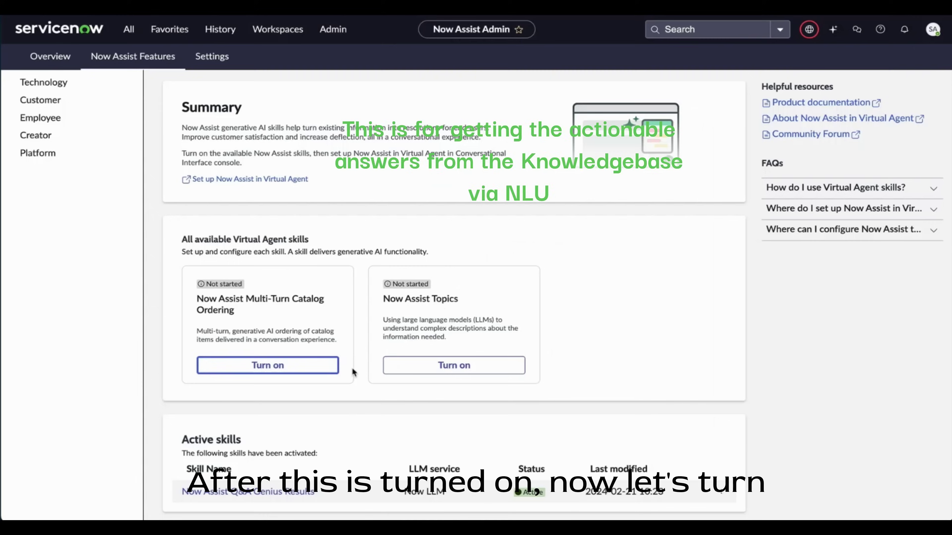
click(322, 367)
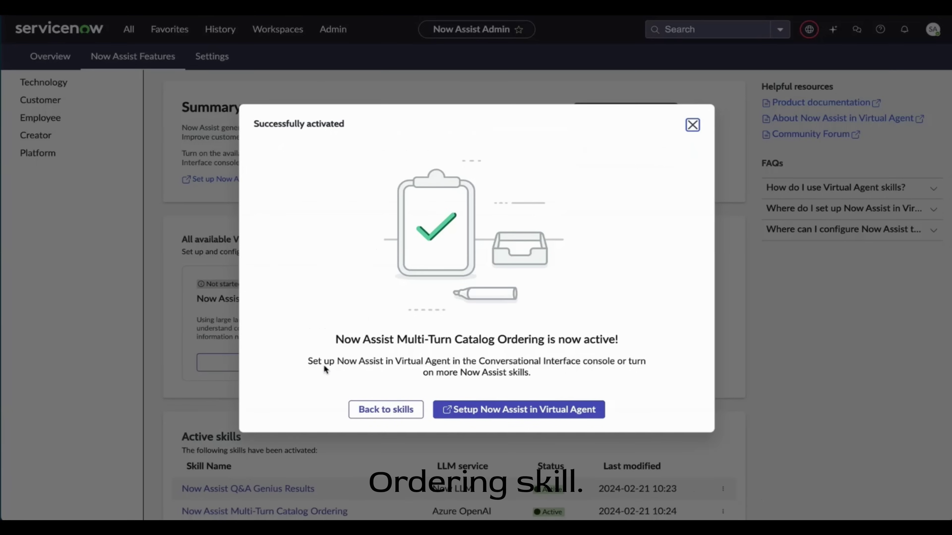
click(376, 409)
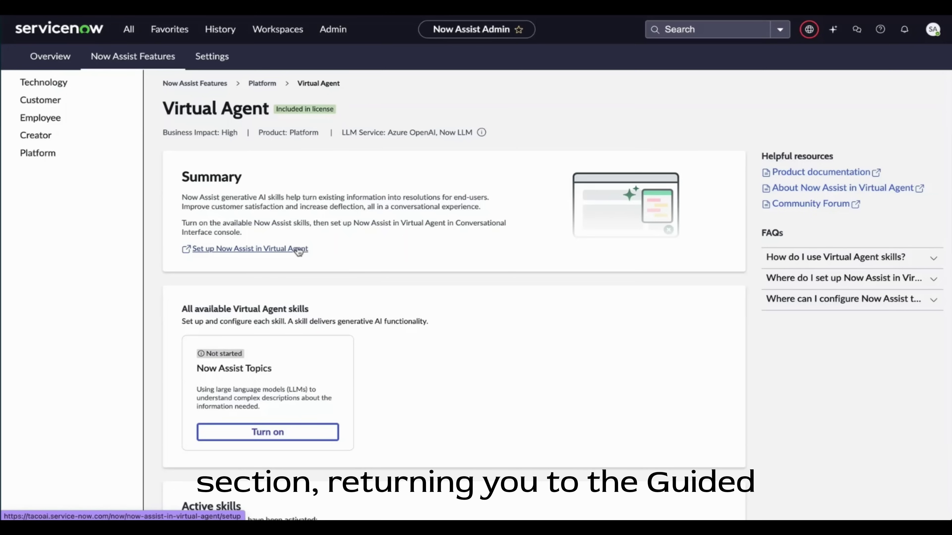
Step: Open the Now Assist in Virtual Agent setup, refresh its activated skills, and save the Now Assist skills stage
click(298, 248)
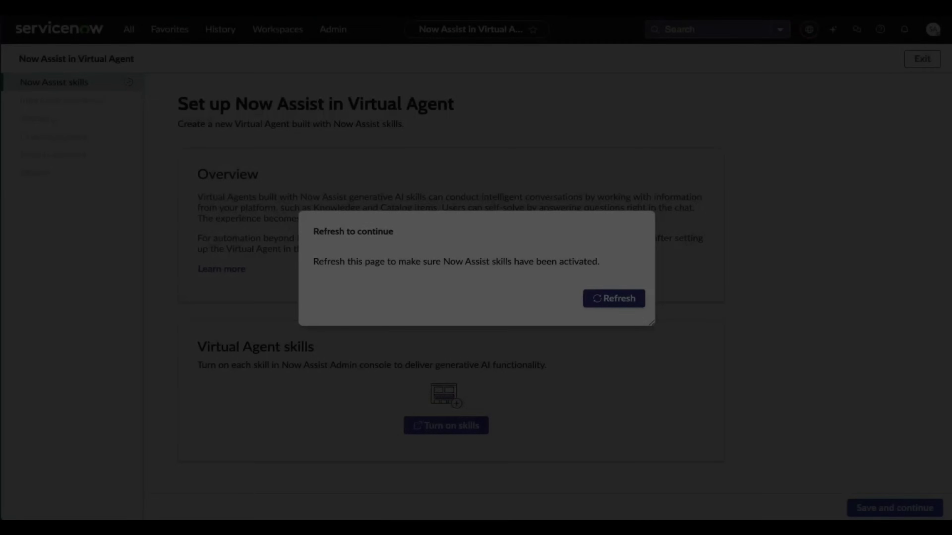
click(602, 298)
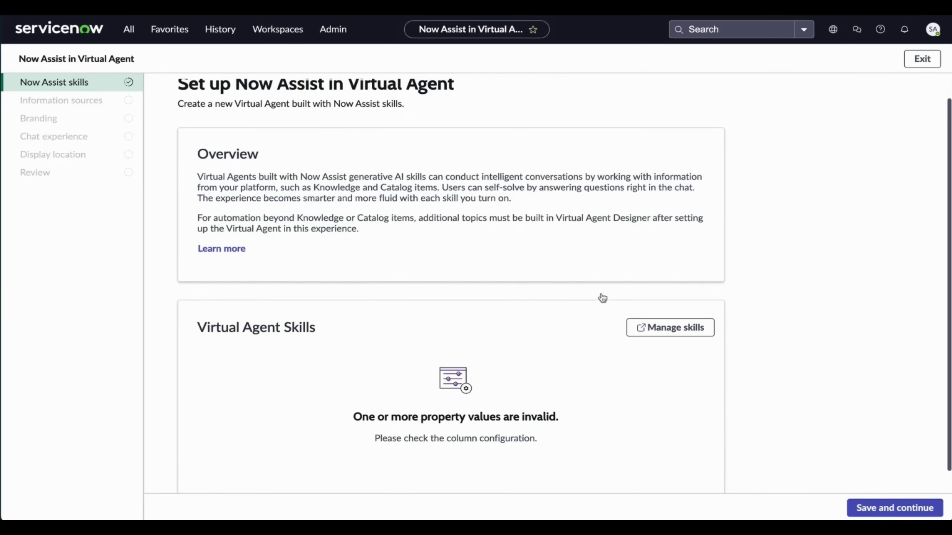
click(873, 514)
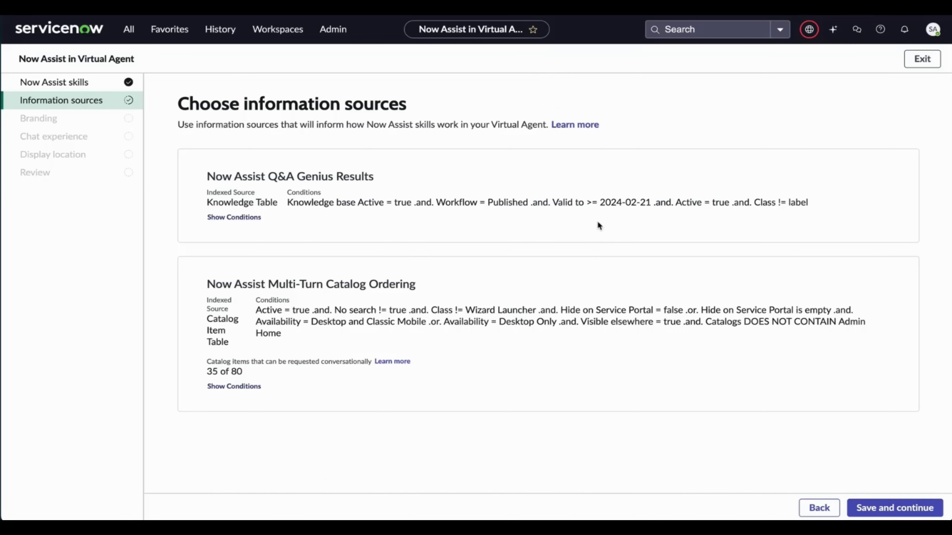
Step: Review the source conditions for Q&A Genius Results and Multi-Turn Catalog Ordering, and save the information sources
click(246, 217)
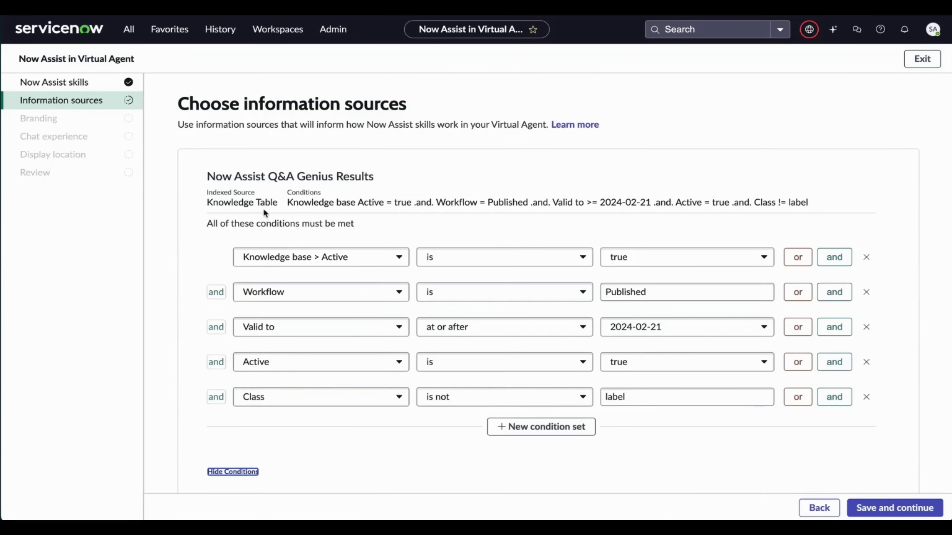
scroll(271, 205, down, 5)
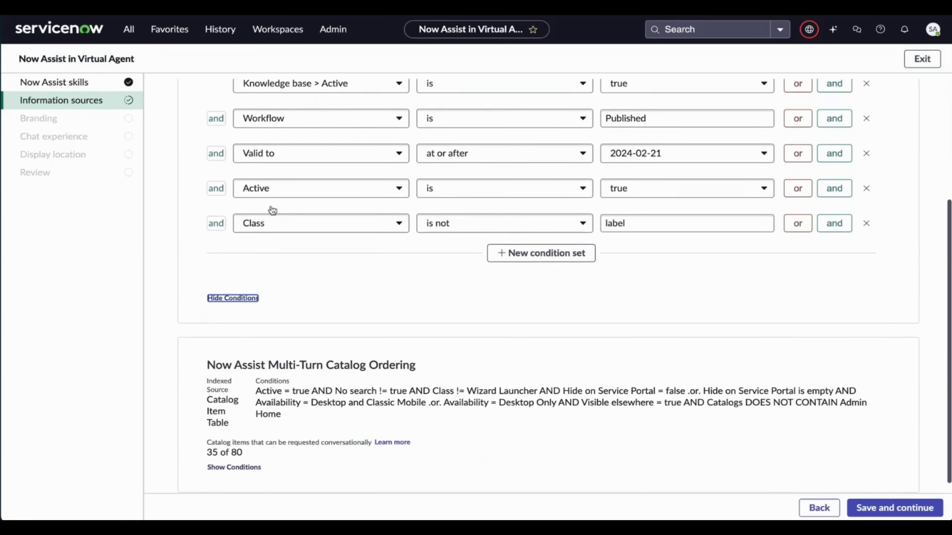
click(228, 454)
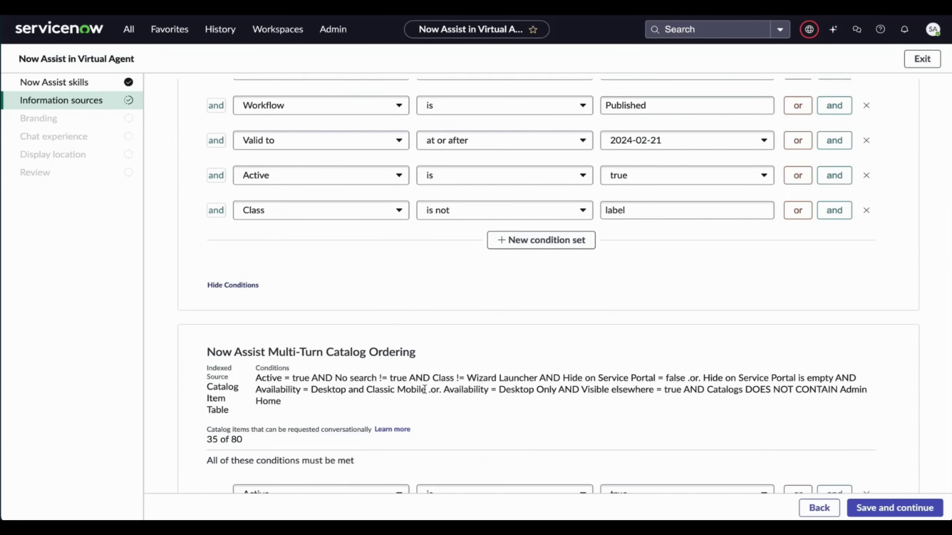
scroll(424, 389, down, 10)
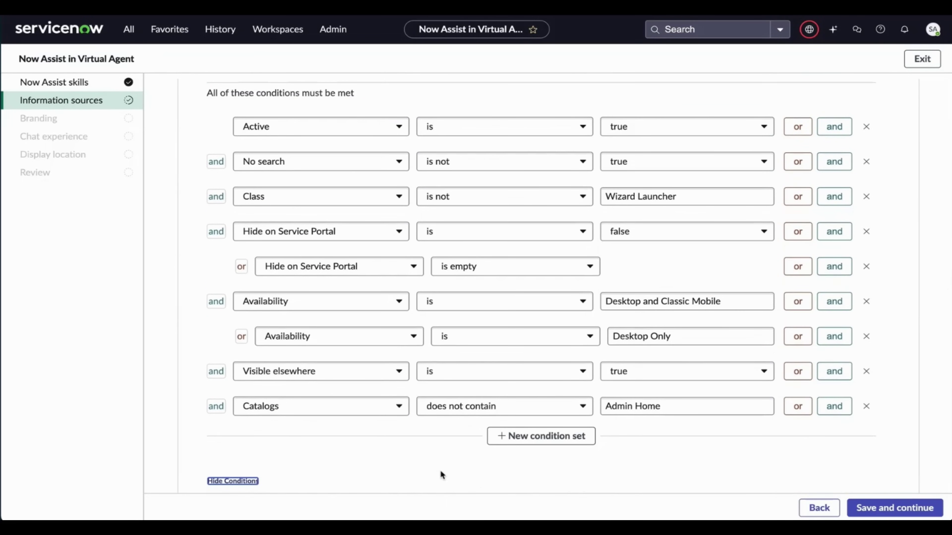
click(895, 508)
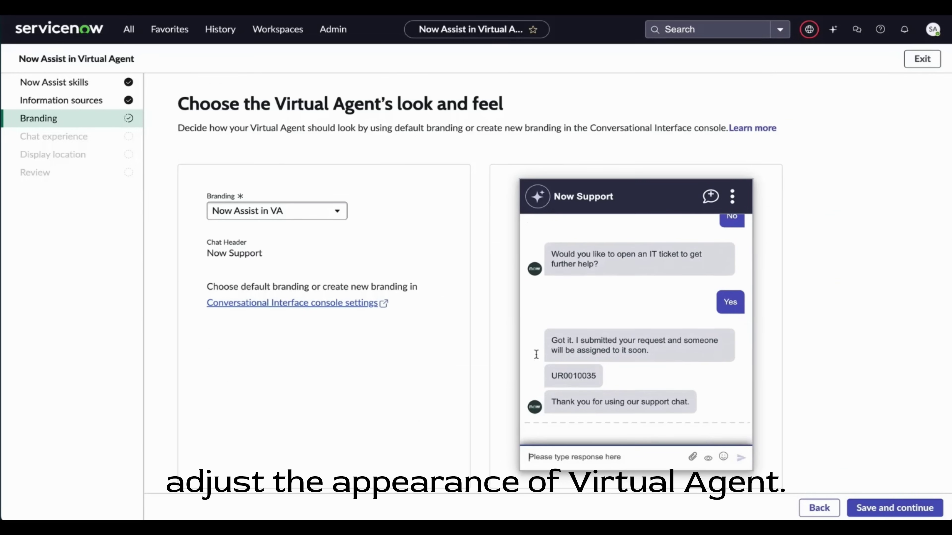
Step: Check the available branding choices, keep Now Assist in VA, and save the Virtual Agent's branding
click(337, 210)
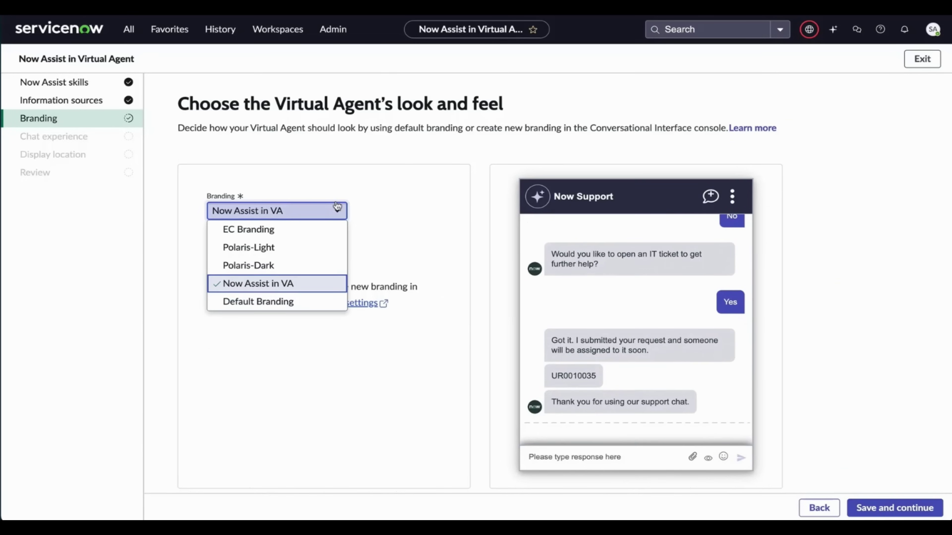
click(372, 213)
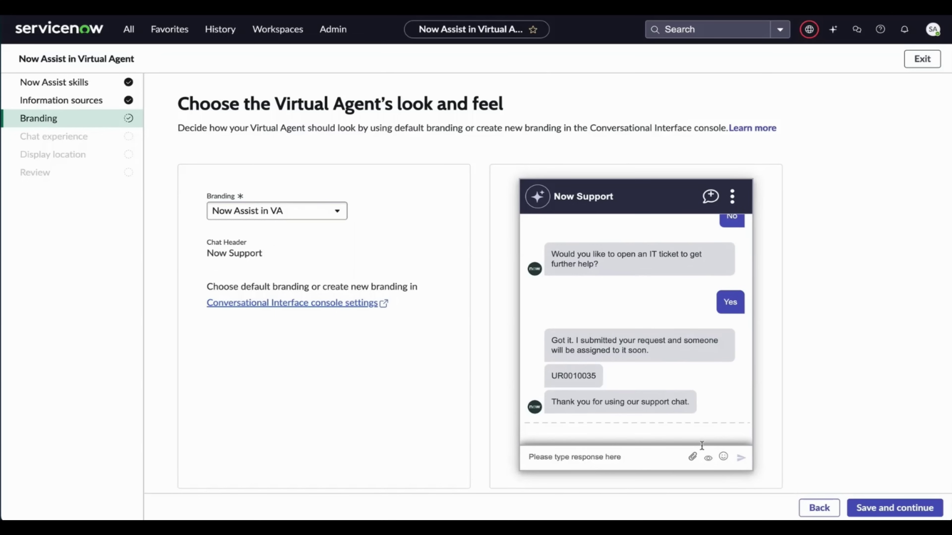
click(879, 512)
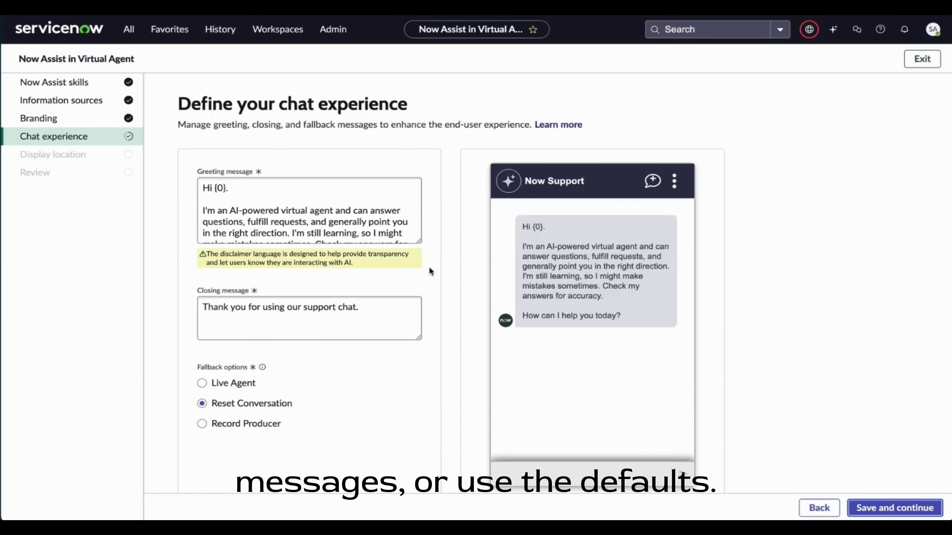
Step: Read through the default greeting message and save the chat experience with Reset Conversation as the fallback option
scroll(402, 228, down, 1)
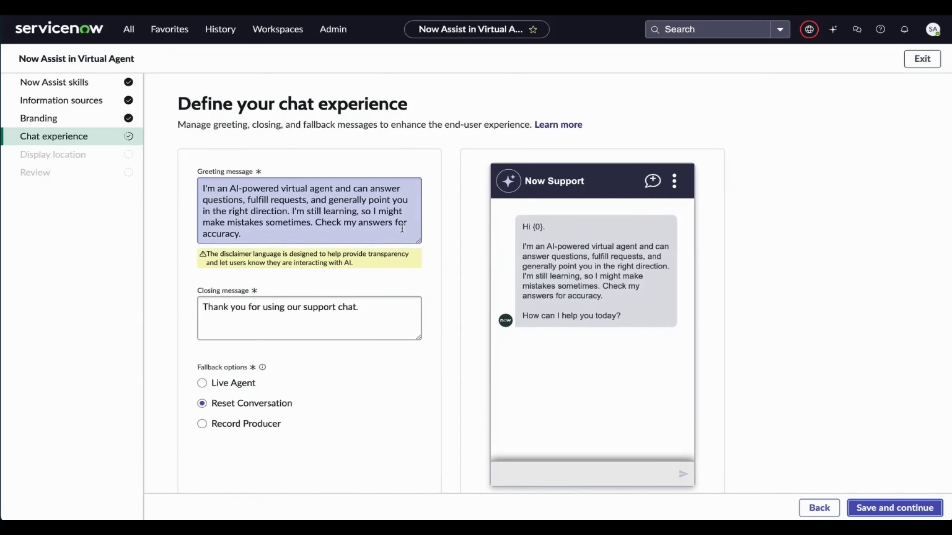
scroll(402, 228, down, 2)
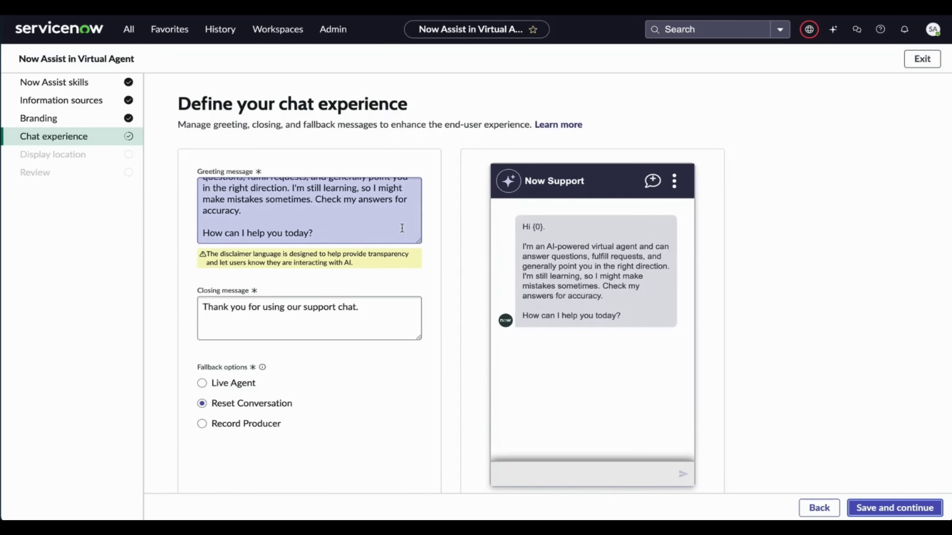
click(881, 512)
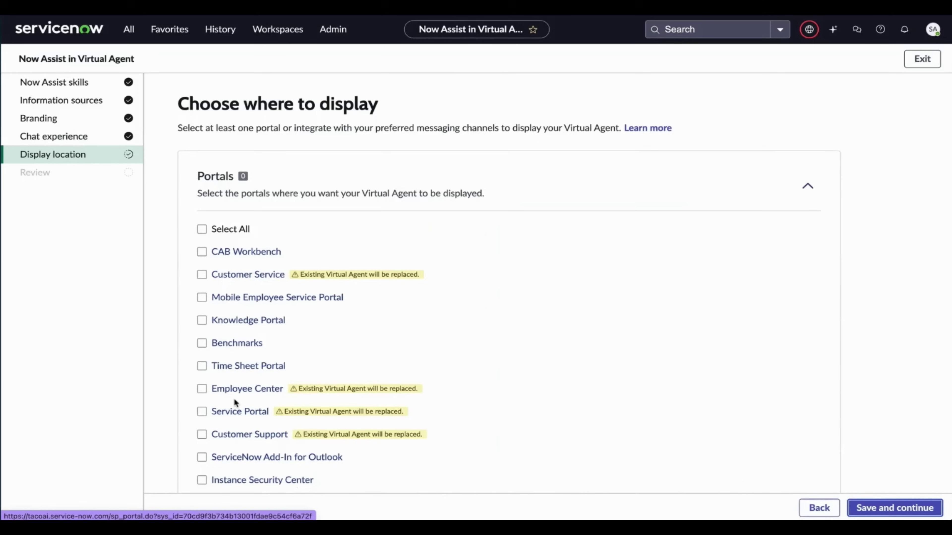
Step: Choose Service Portal as the portal where the Virtual Agent is displayed and save the display location
click(202, 411)
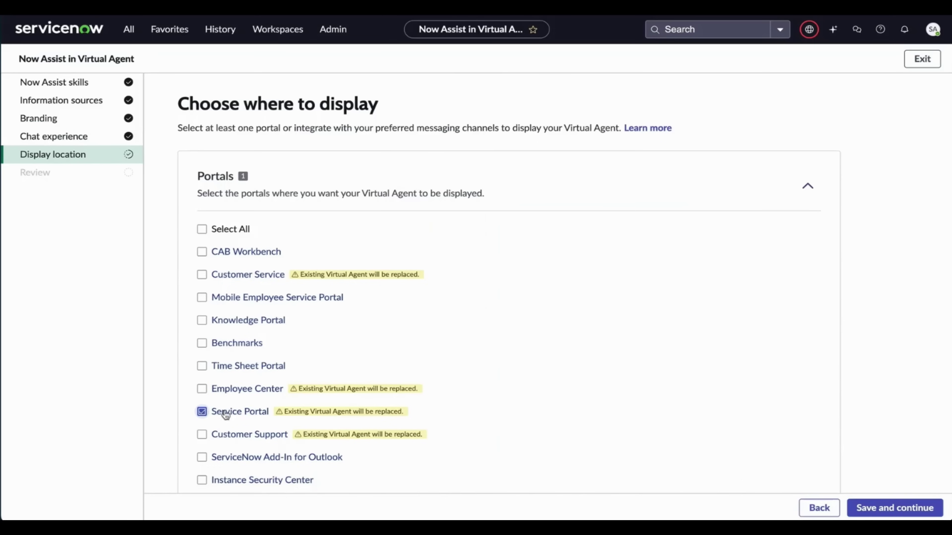
scroll(482, 432, down, 5)
scroll(482, 434, down, 2)
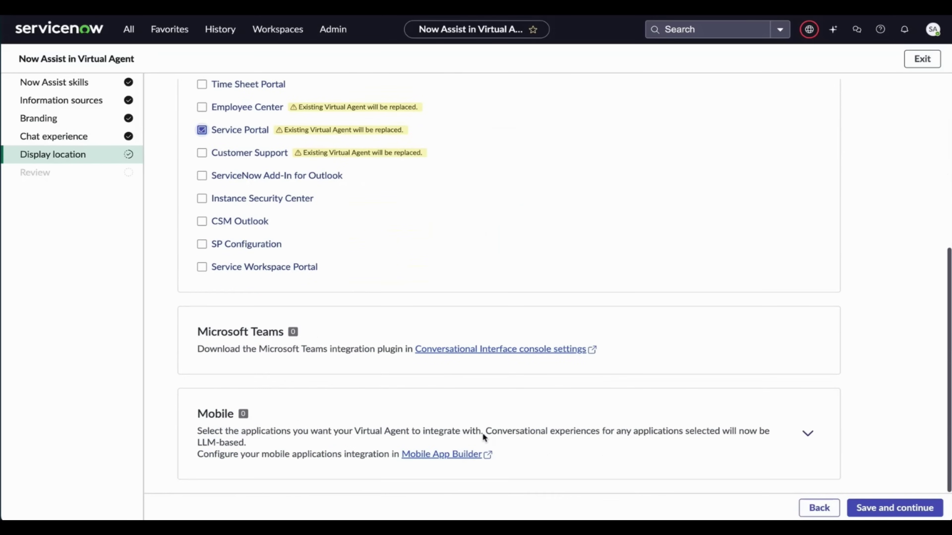
click(880, 507)
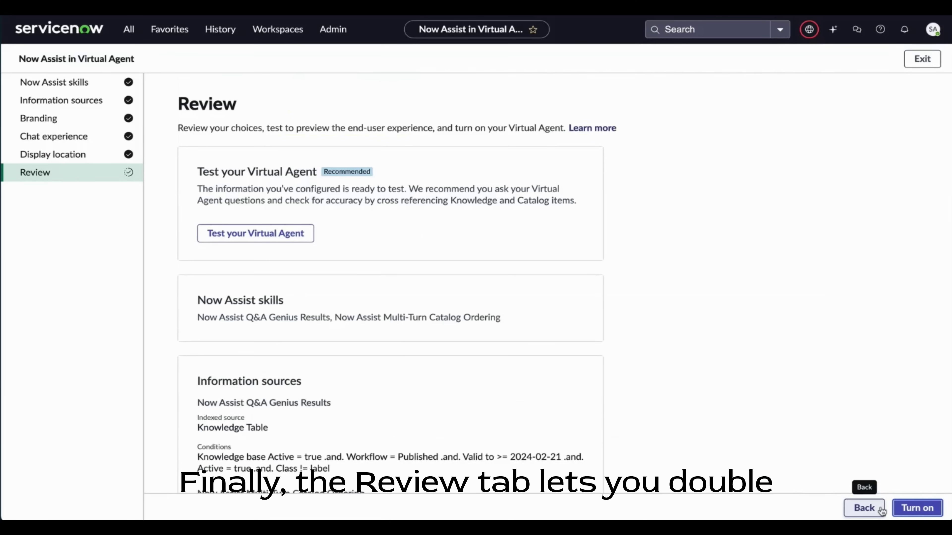
Step: Review the full configuration summary, and turn on the Virtual Agent for the selected portal
scroll(854, 460, down, 2)
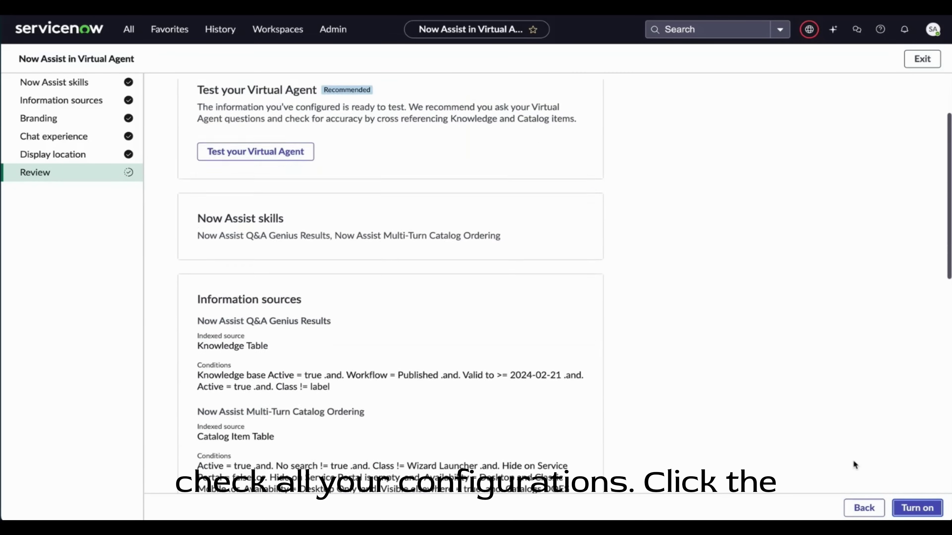
scroll(853, 461, down, 12)
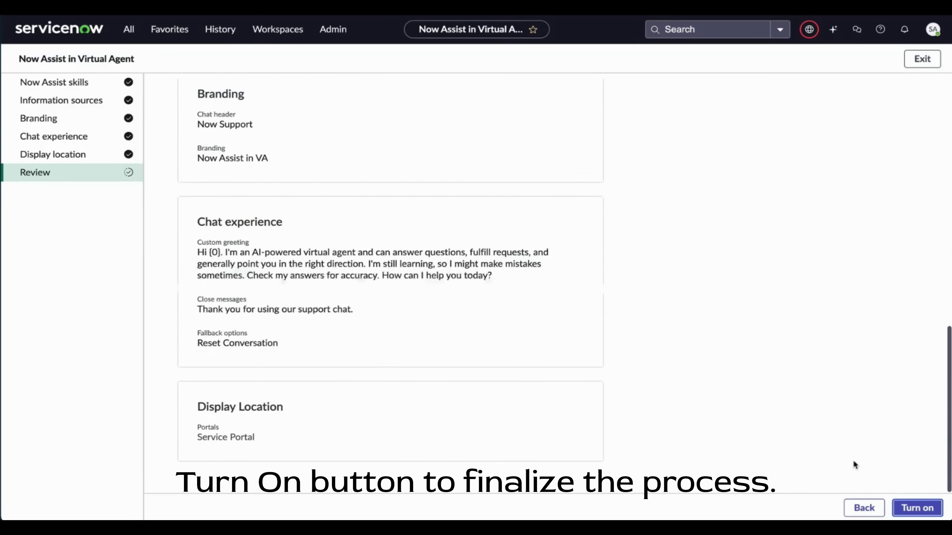
click(914, 508)
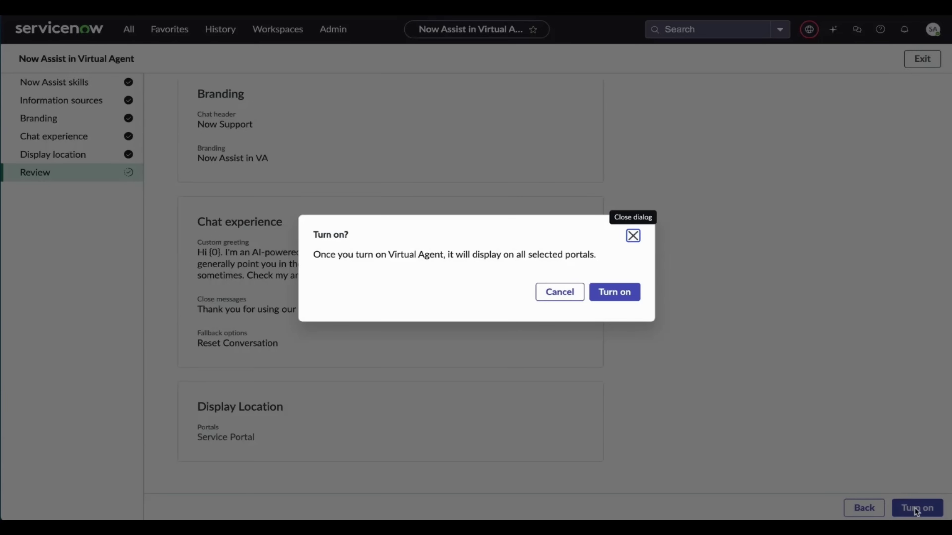
click(630, 295)
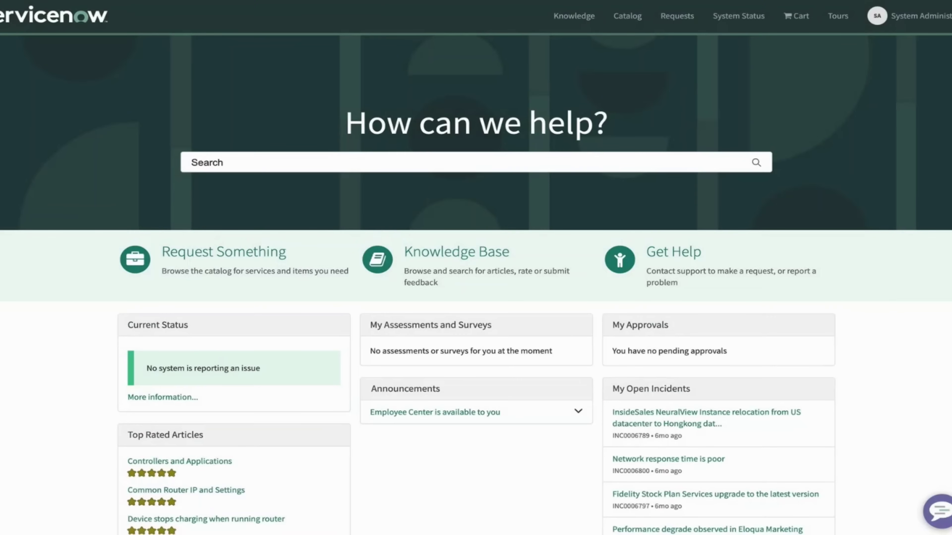
Step: Open the Service Portal's support chat and send "I want to order a standard laptop with Microsoft Office."
click(937, 510)
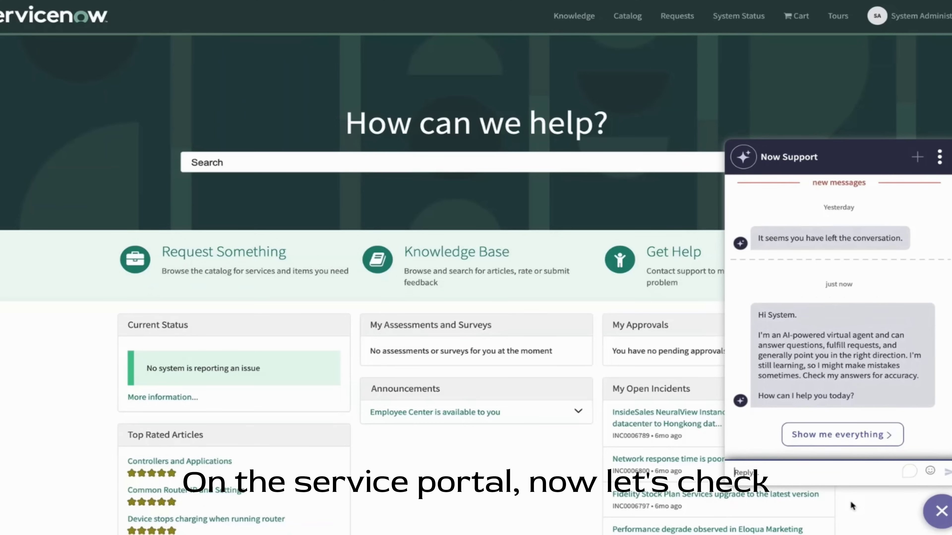
text(I want to ord)
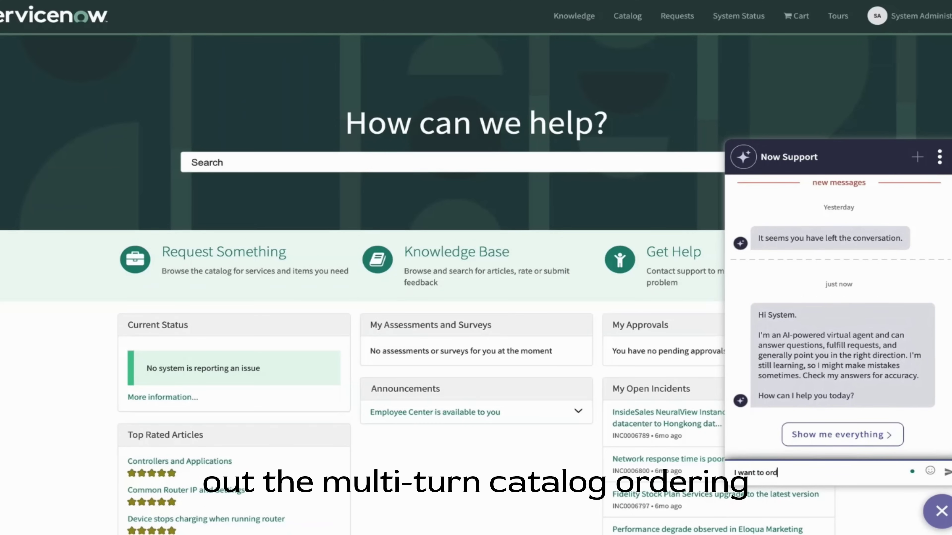
text(er a standard la)
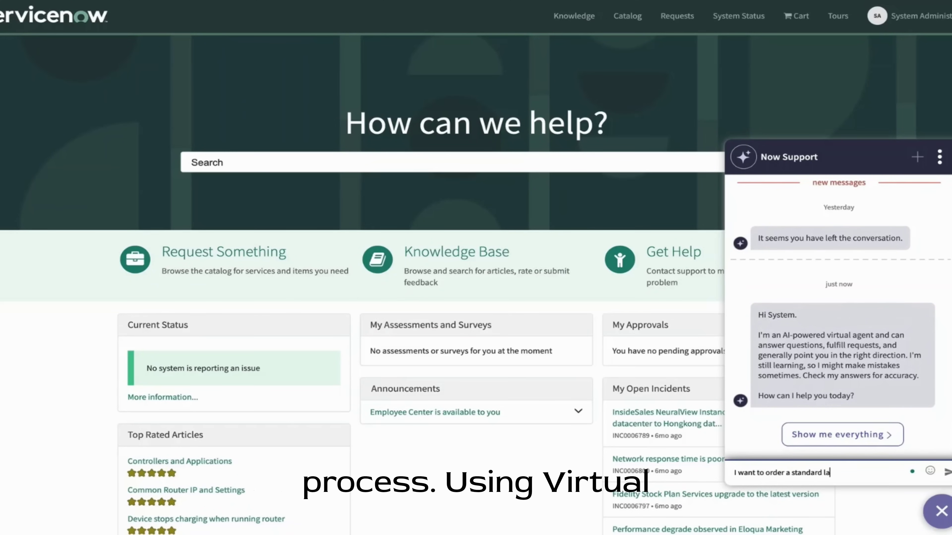
text(ptop with Mic)
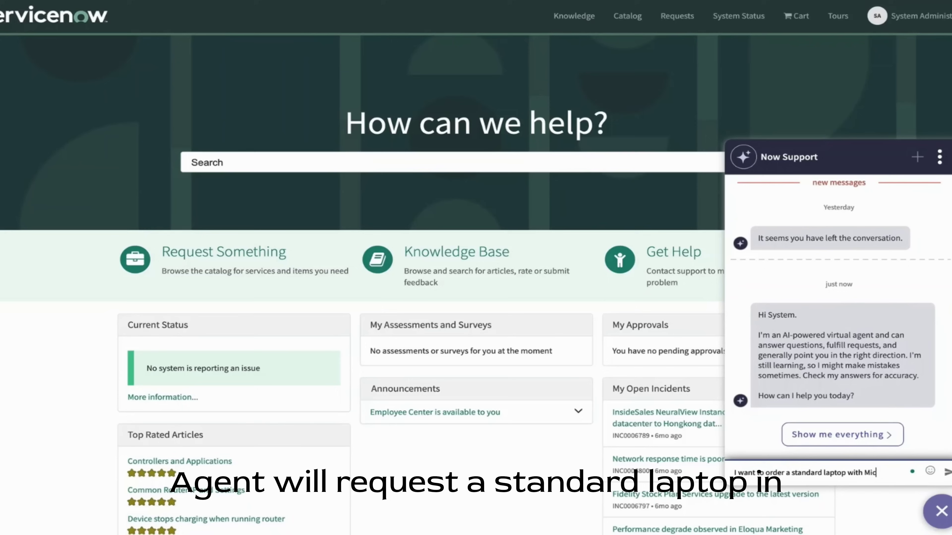
text(rosoft Of)
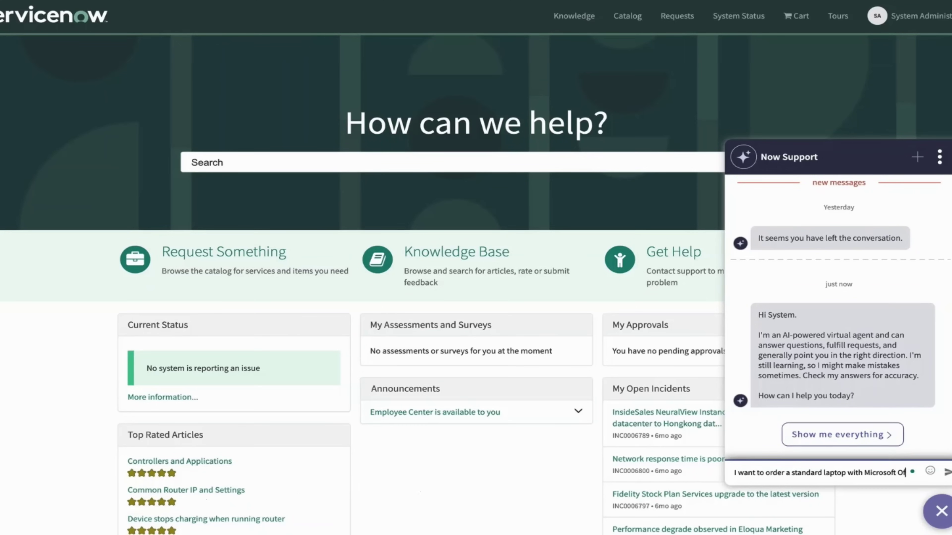
text(fice.)
key(Return)
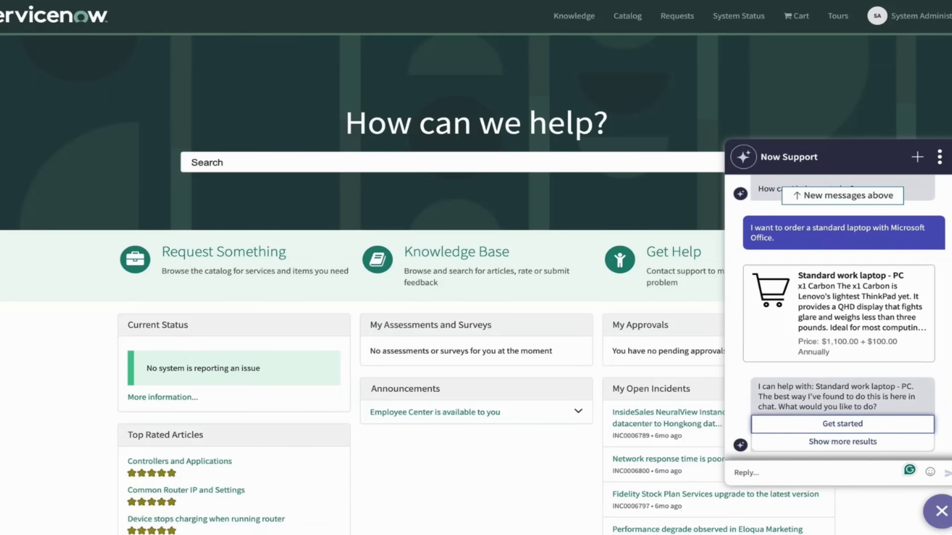
Step: Start the Standard work laptop - PC request in chat, declining Adobe Acrobat and accepting Adobe Photoshop
click(877, 420)
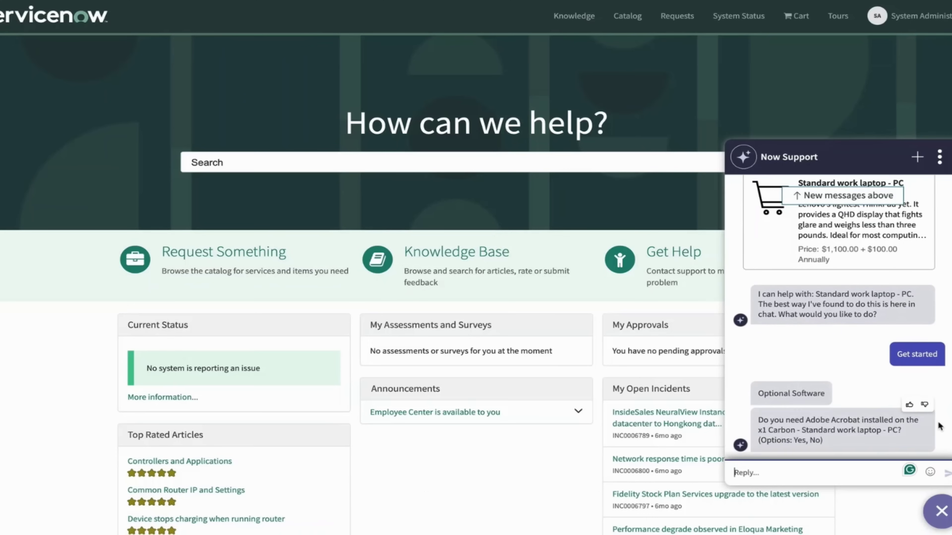
text(No)
key(Return)
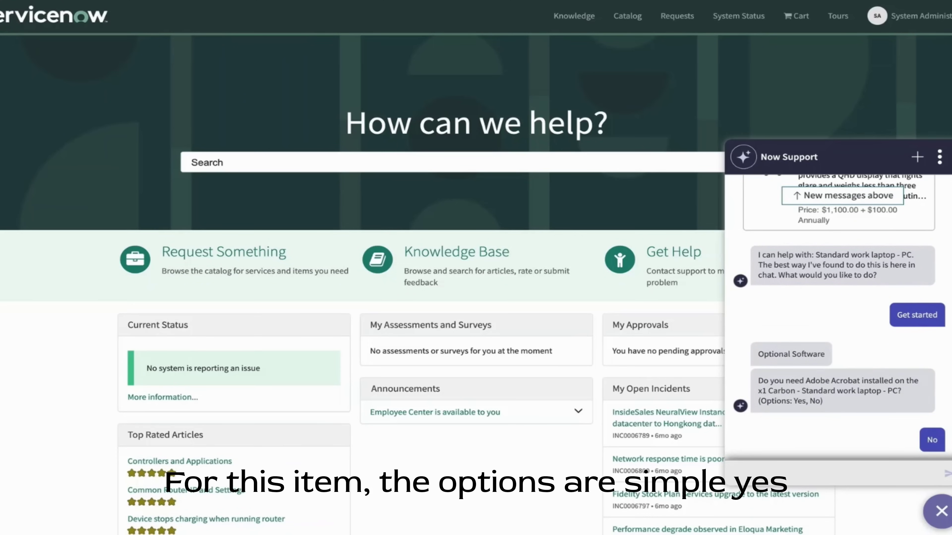
text(y)
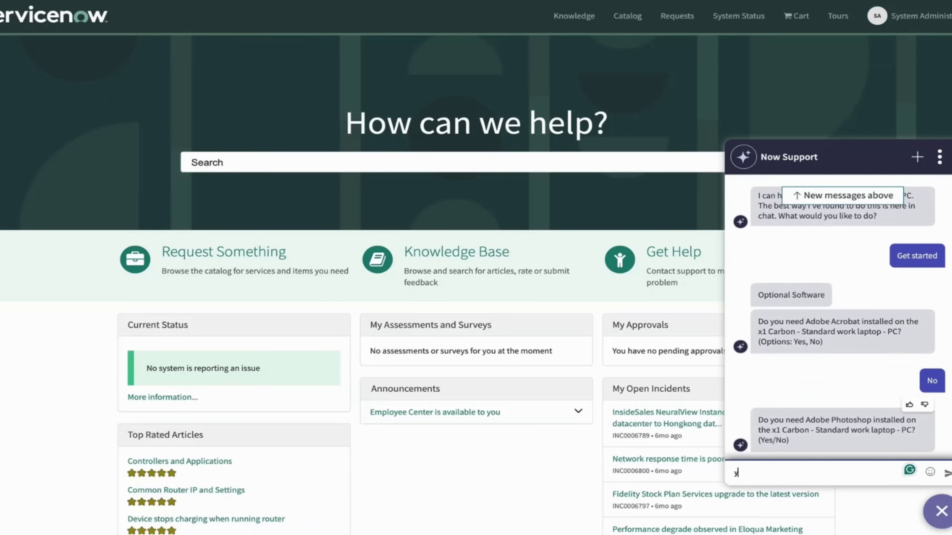
text(es)
key(Return)
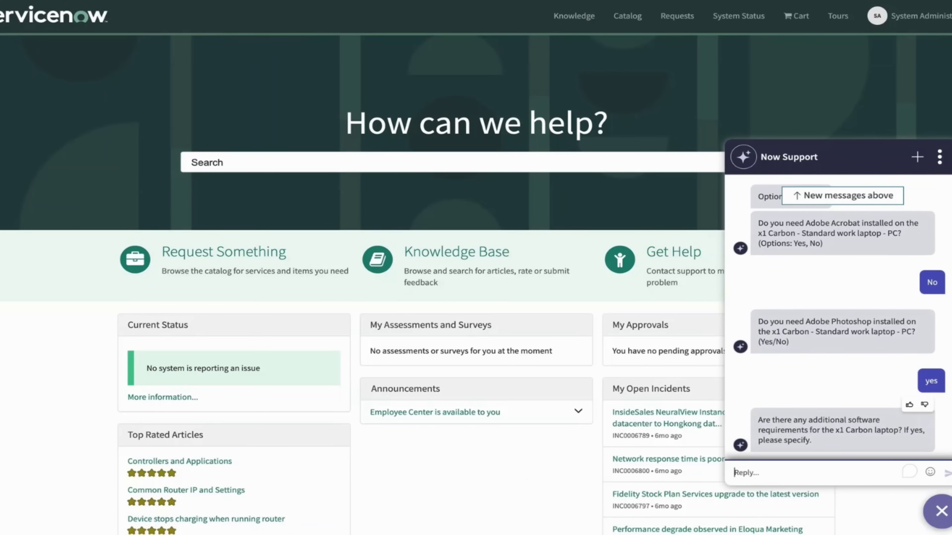
Step: Answer "no" to additional software requirements and submit the laptop request without attachments
text(mo)
key(BackSpace)
key(BackSpace)
text(no)
key(Return)
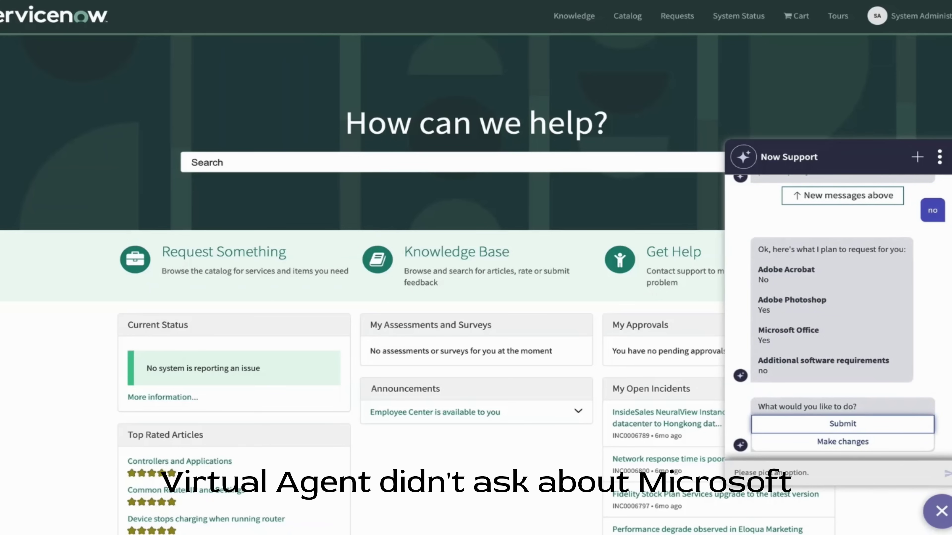
click(924, 424)
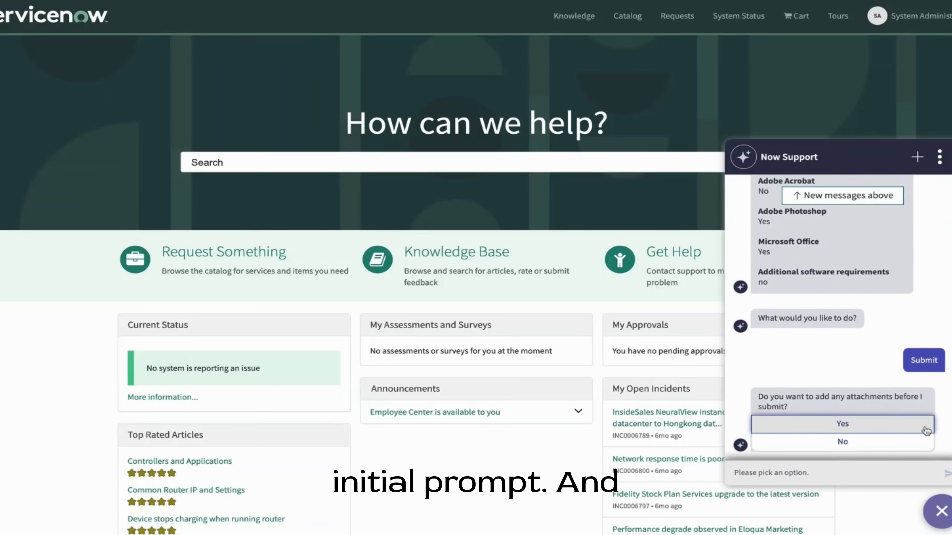
click(920, 441)
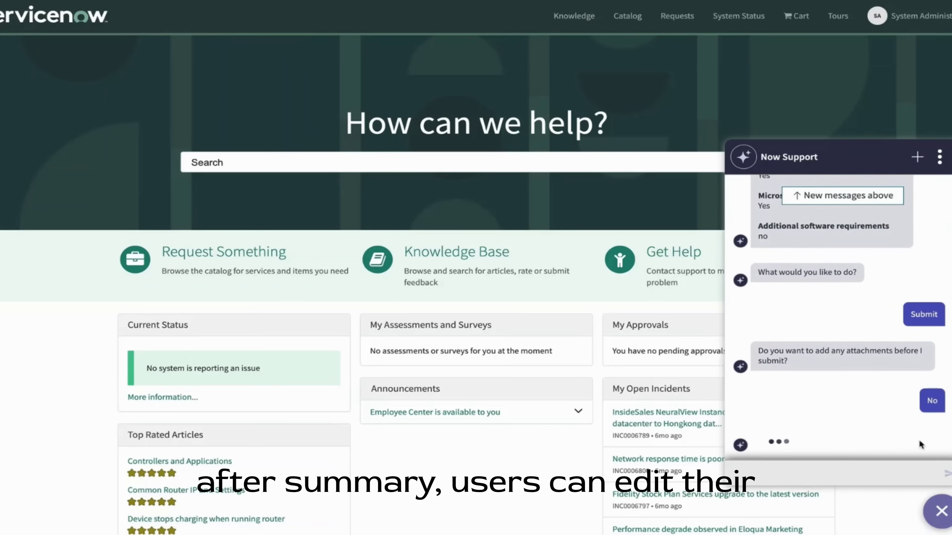